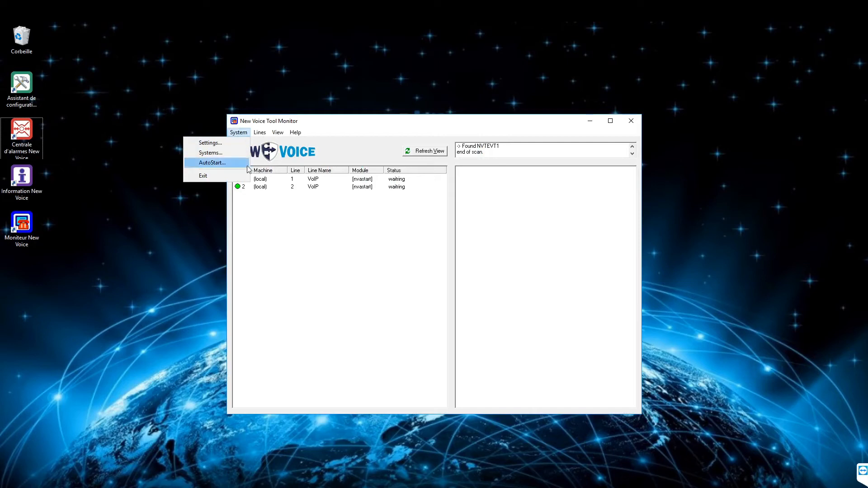
Check the nvamqpfileserver.exe entry in the autostart settings and view the form for adding a new startup entry.
click(212, 162)
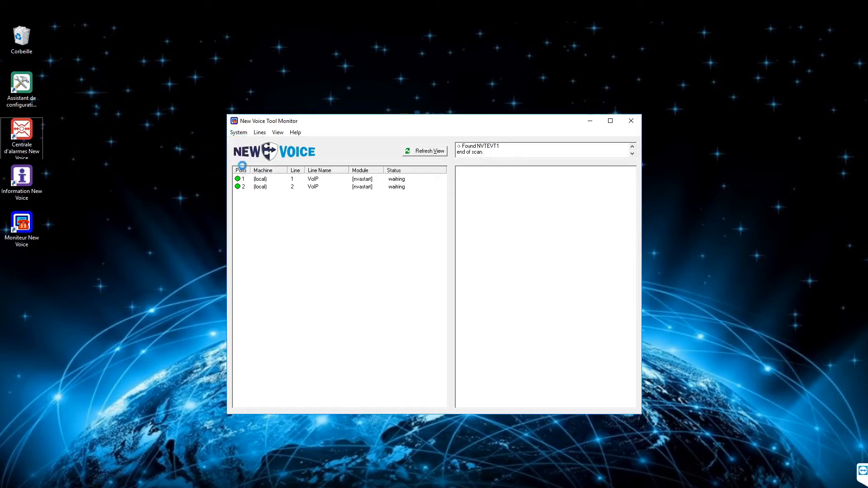
click(309, 224)
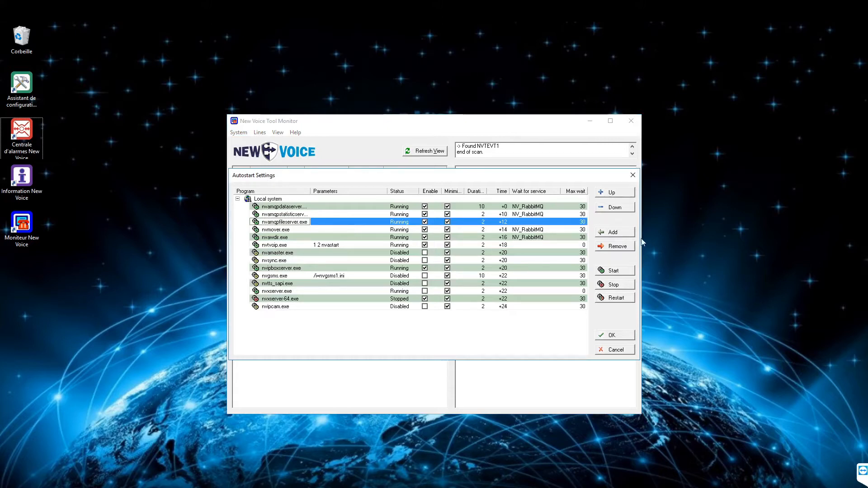
click(615, 231)
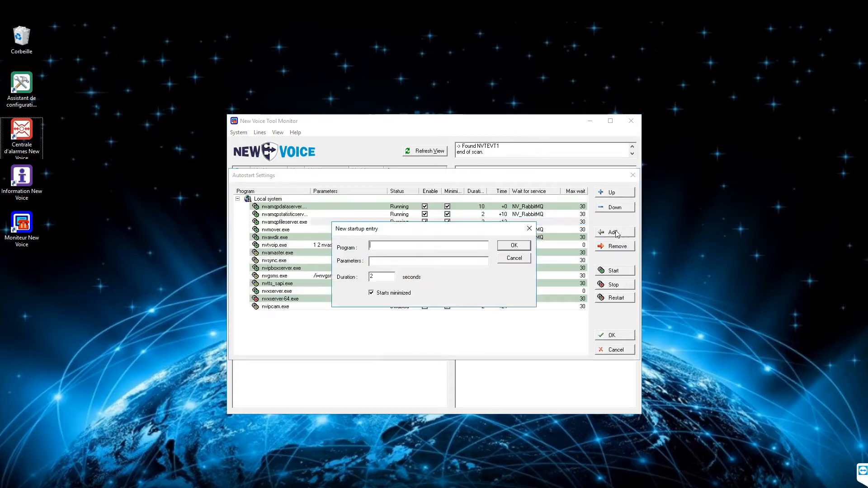
click(529, 229)
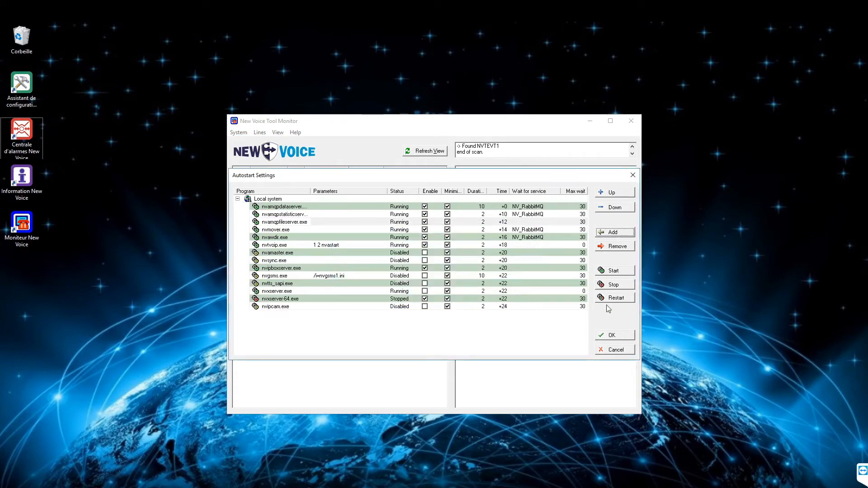
click(614, 335)
In Alarm Control Central's Conference and Recording Settings, enable wav directory time placeholders, asynchronous conference recording and writing recording data to the SQL database.
double_click(32, 131)
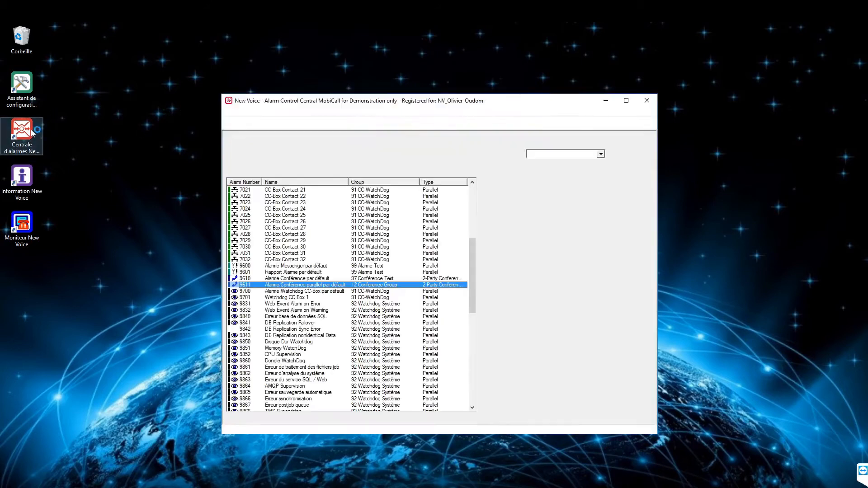
click(267, 113)
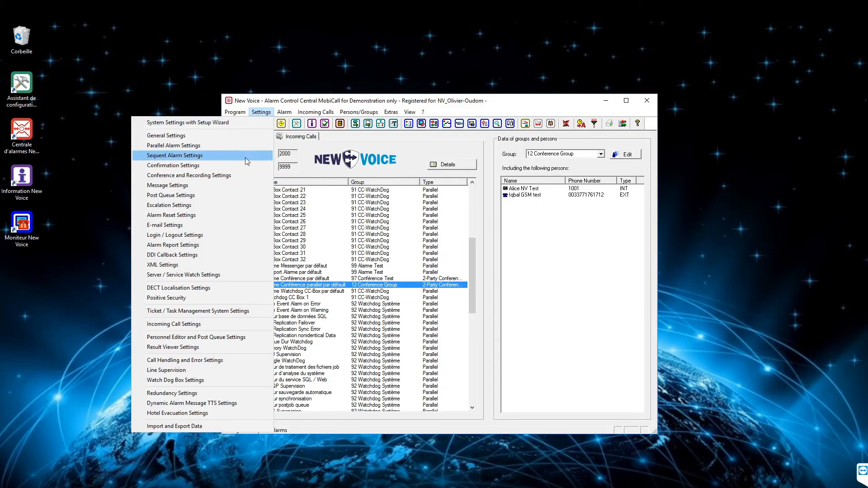
click(214, 173)
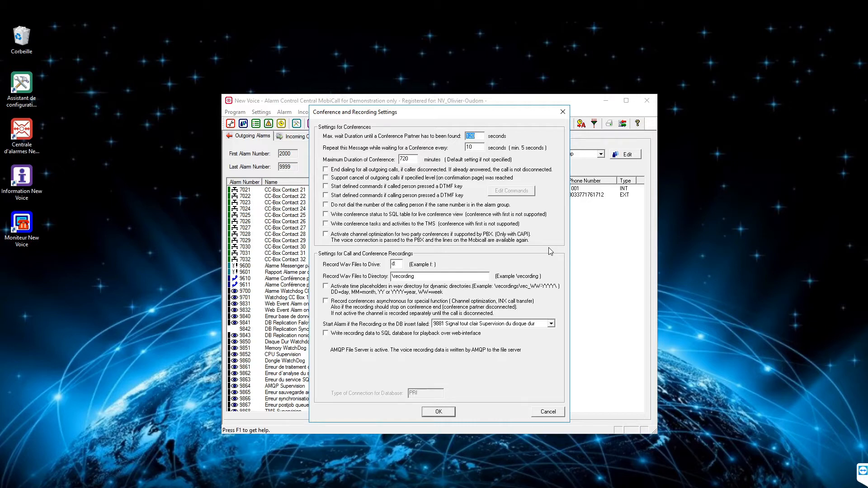
click(398, 265)
click(326, 286)
click(325, 302)
click(326, 335)
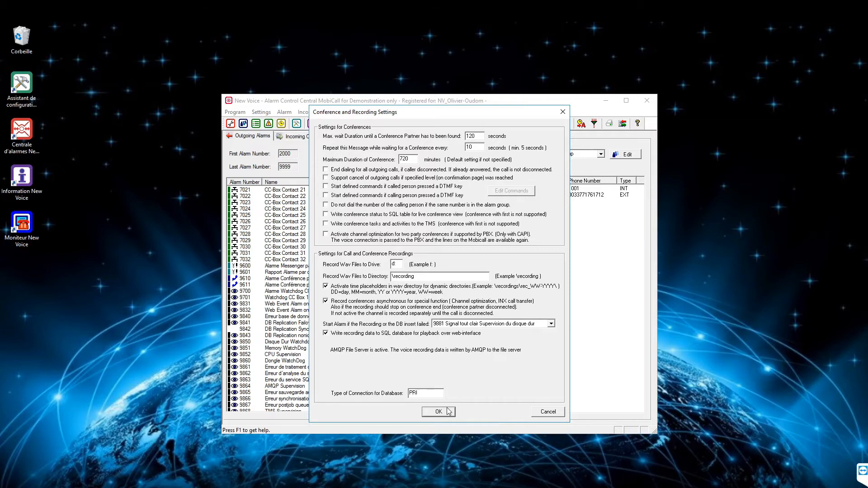
click(439, 412)
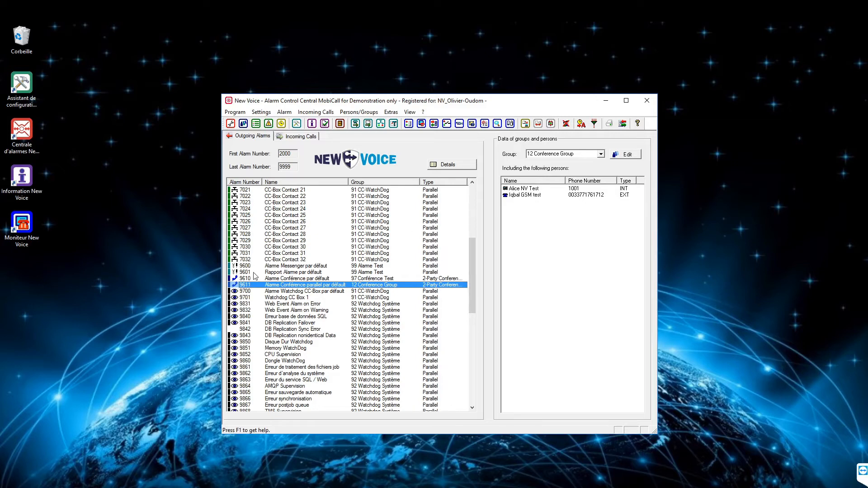
Enable recording of all conferences on alarm key 9611 and set 5001 Play WAV file as the alarm that plays the recording.
click(255, 279)
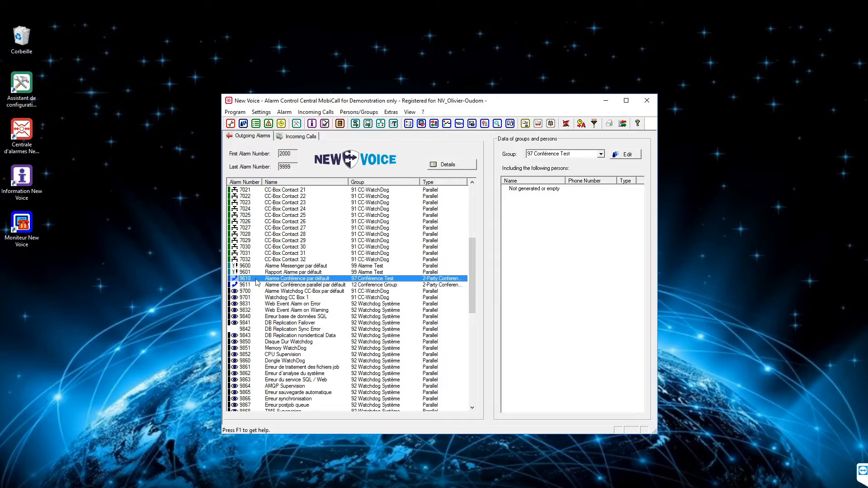
click(257, 285)
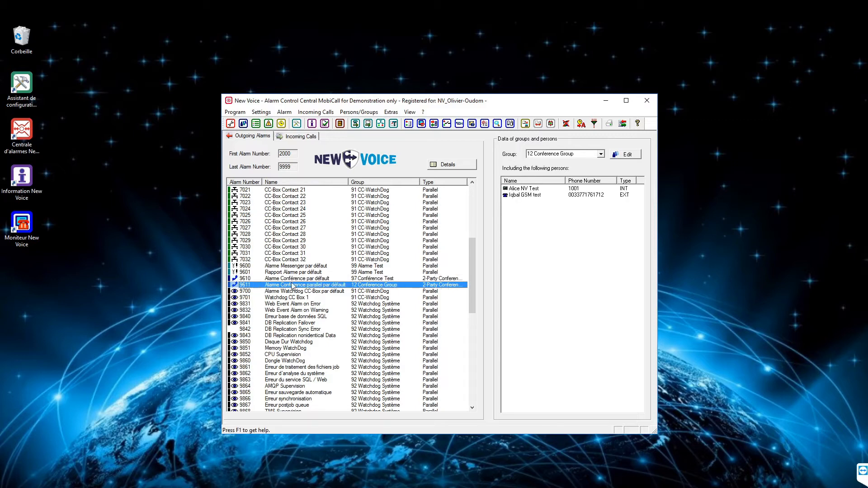
double_click(344, 287)
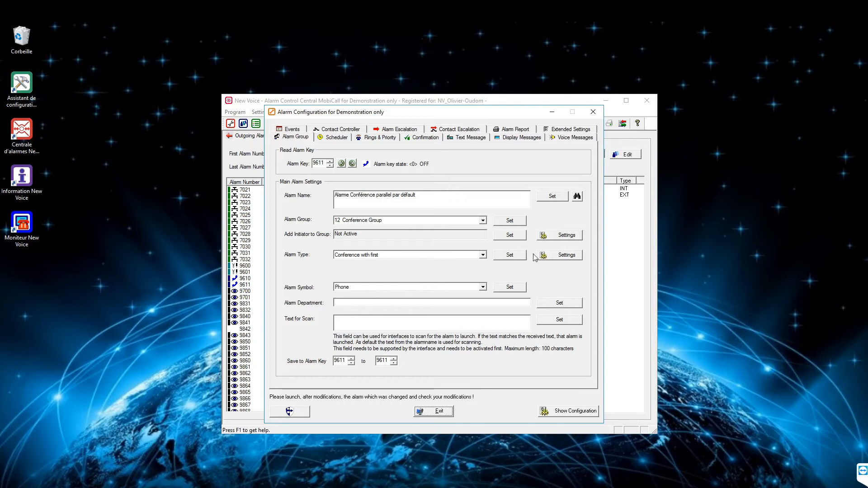
click(556, 256)
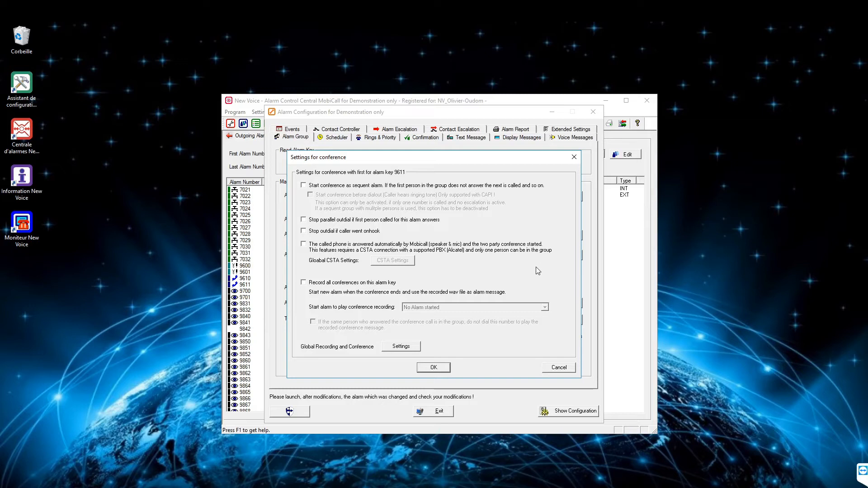
click(351, 283)
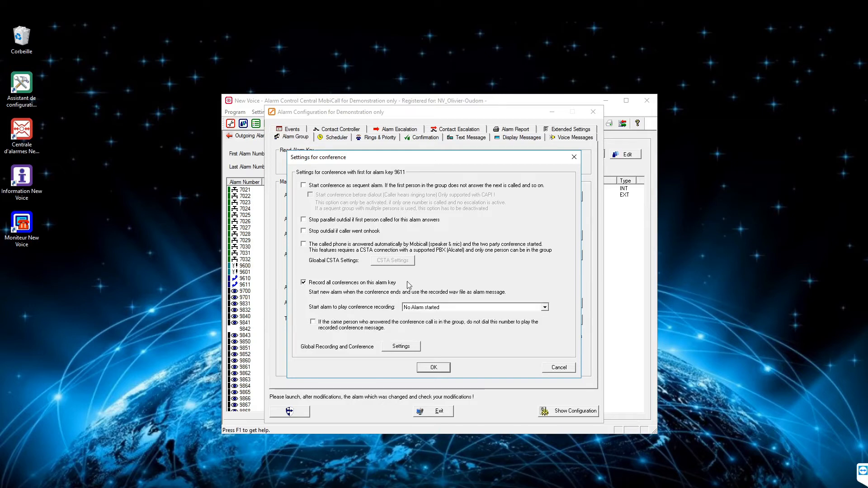
click(545, 308)
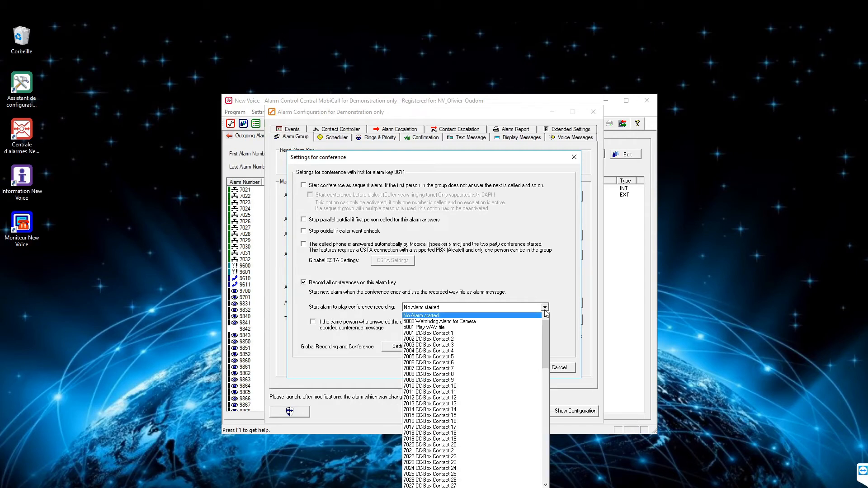
click(438, 327)
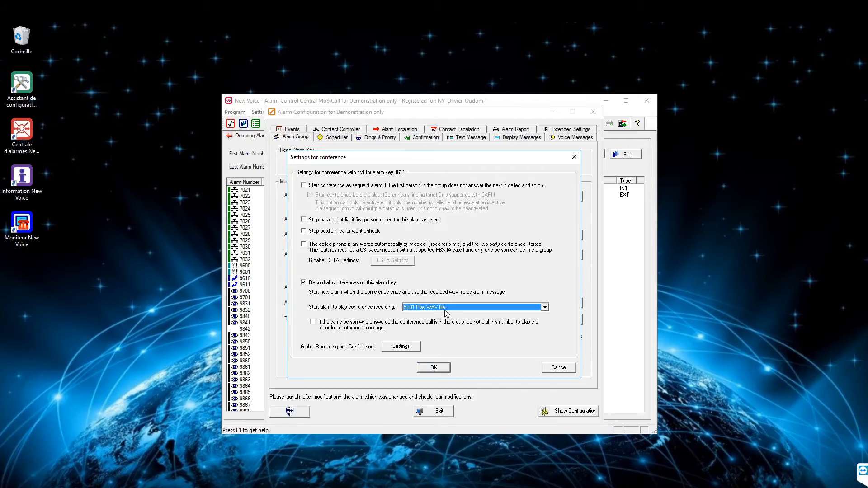
click(443, 368)
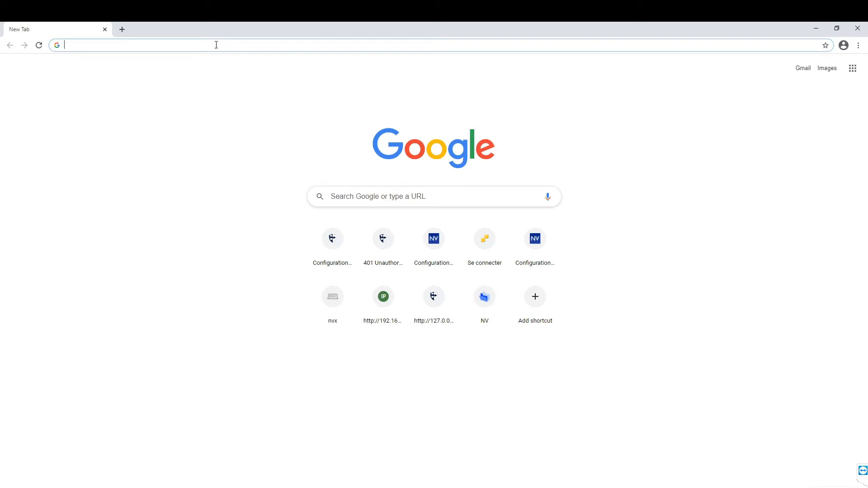
In Chrome, open localhost and log in to the MobiCall web interface as admin with the account password.
text(local)
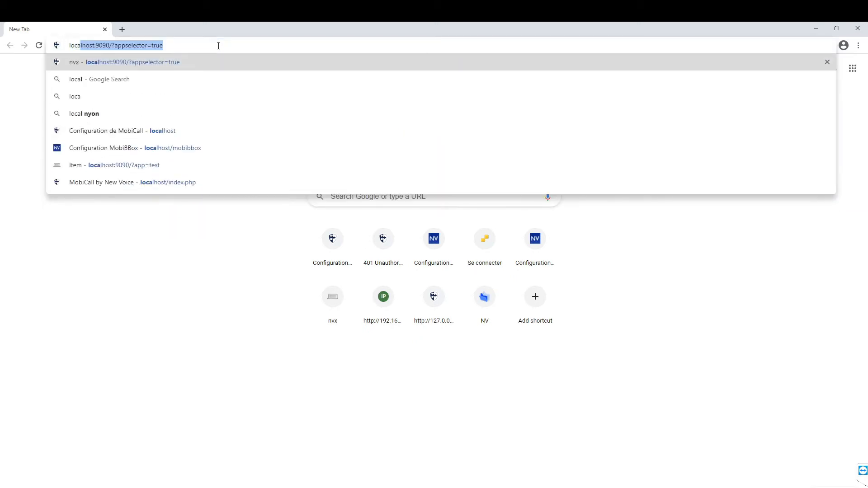
text(host)
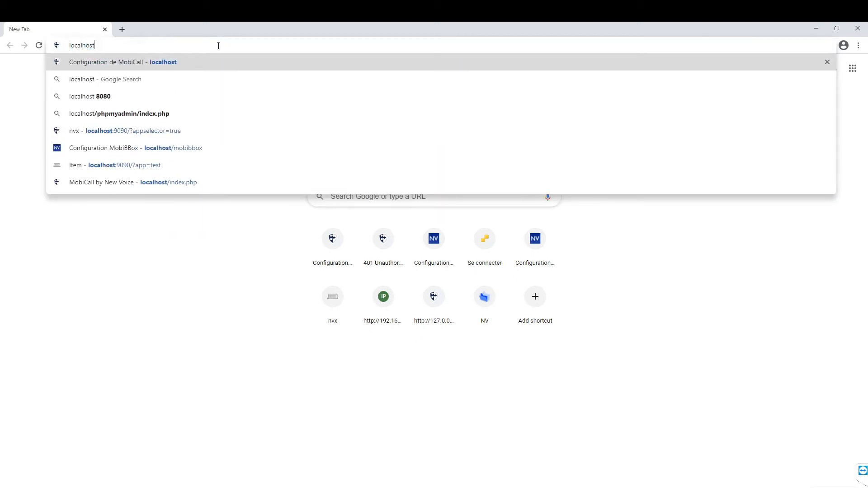
key(Return)
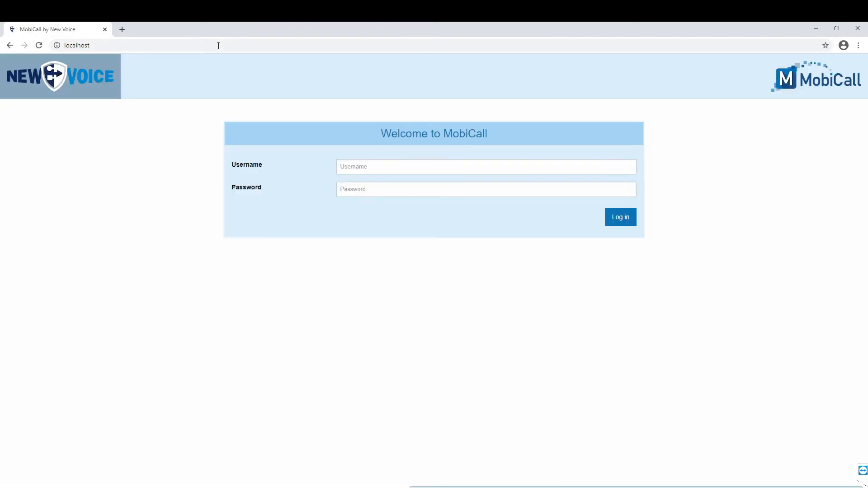
click(361, 166)
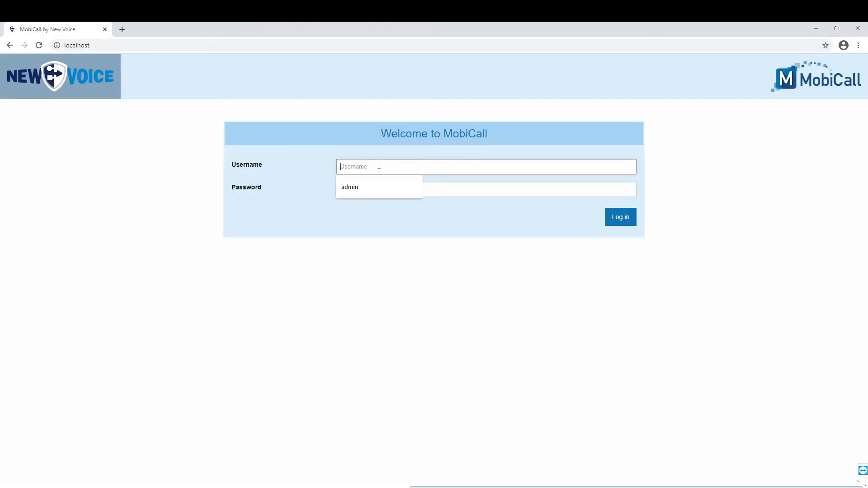
click(405, 187)
click(394, 191)
text(ad)
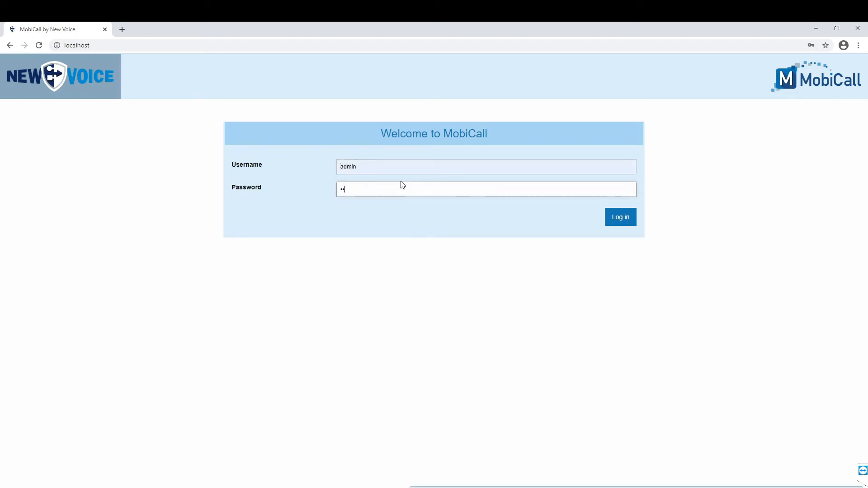
key(Return)
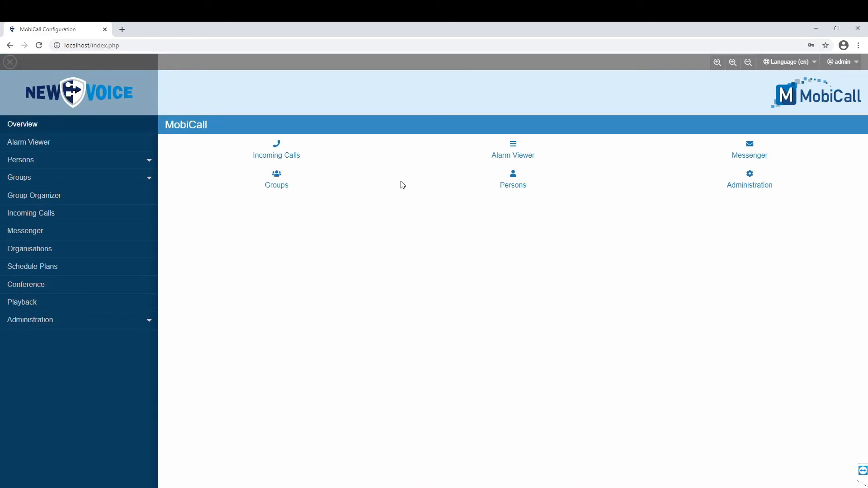
Check that the Playback app is enabled for the Administrator Profile and save the application configuration.
click(127, 325)
click(59, 339)
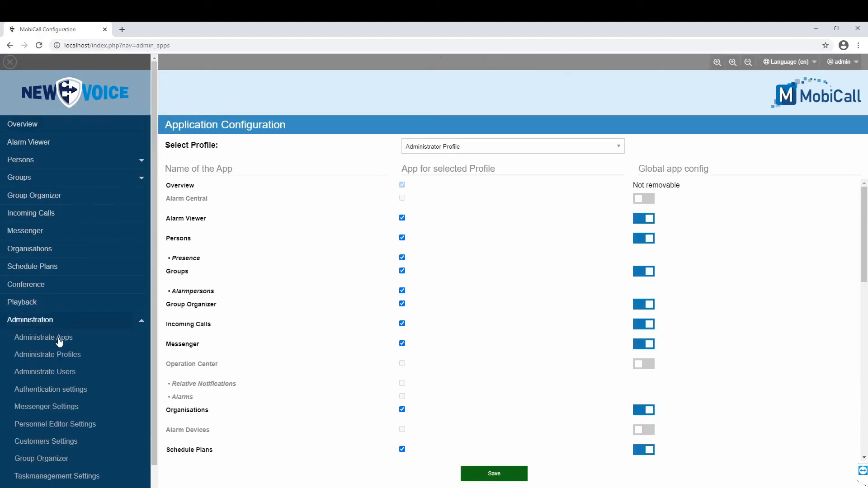
scroll(509, 365, down, 3)
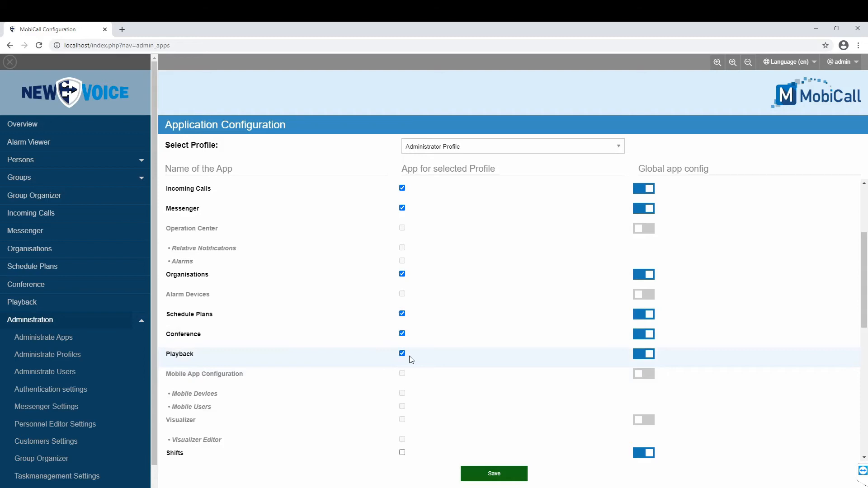
click(509, 477)
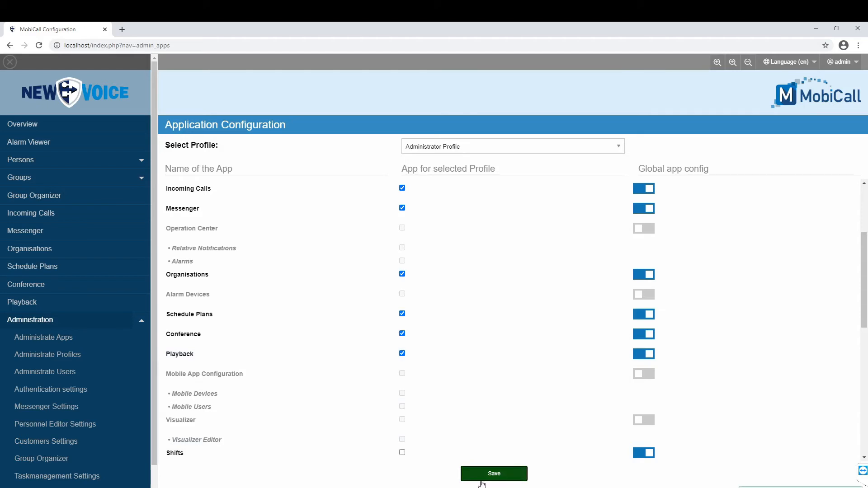
View the web player and playback data of the recorded Mobicall call in the Playback list.
click(47, 128)
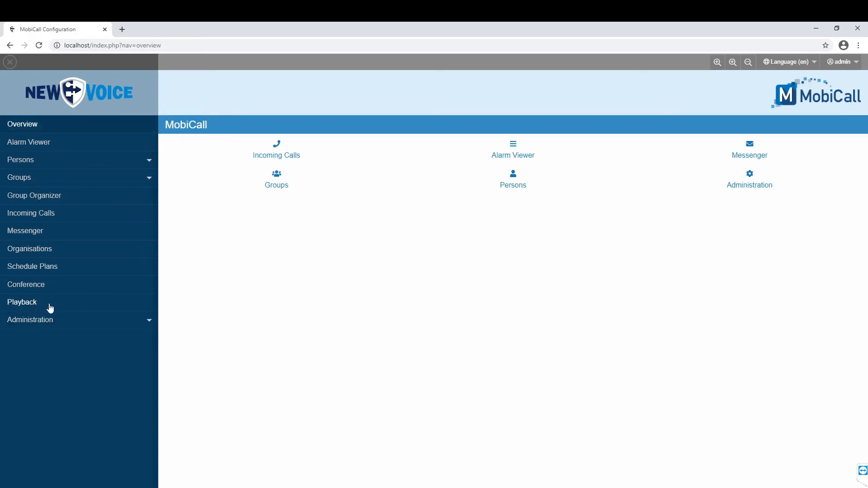
click(50, 308)
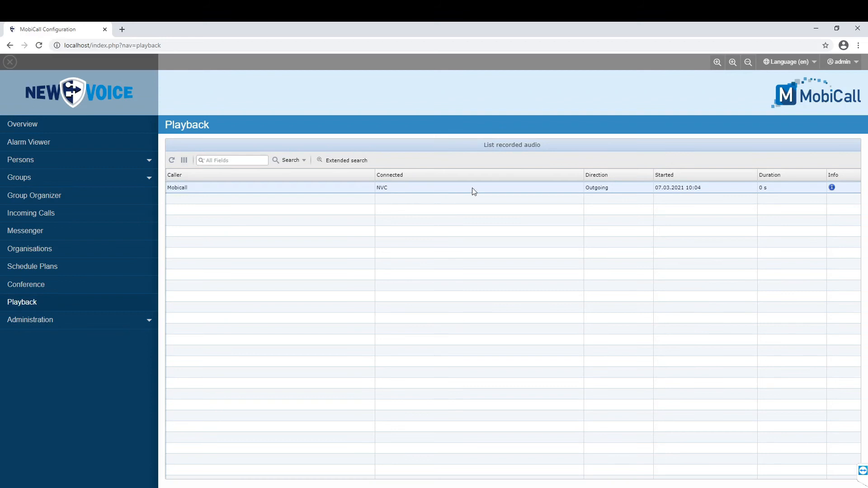
click(832, 188)
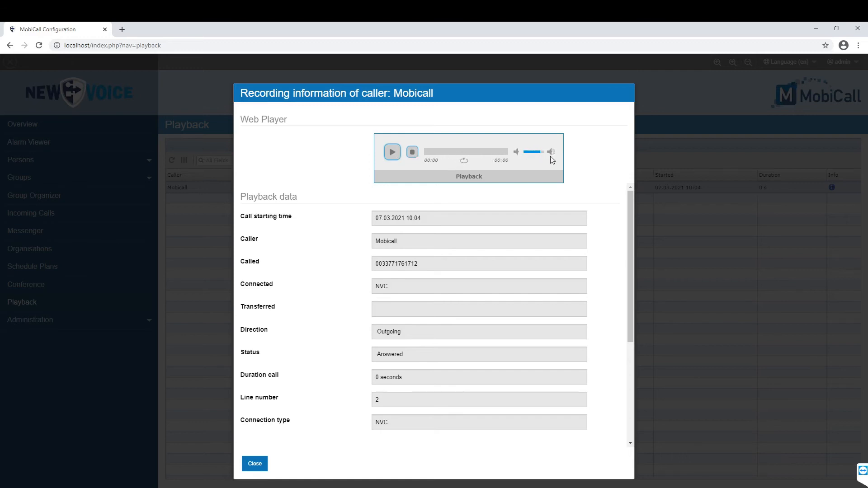
drag(631, 224, 642, 203)
click(259, 468)
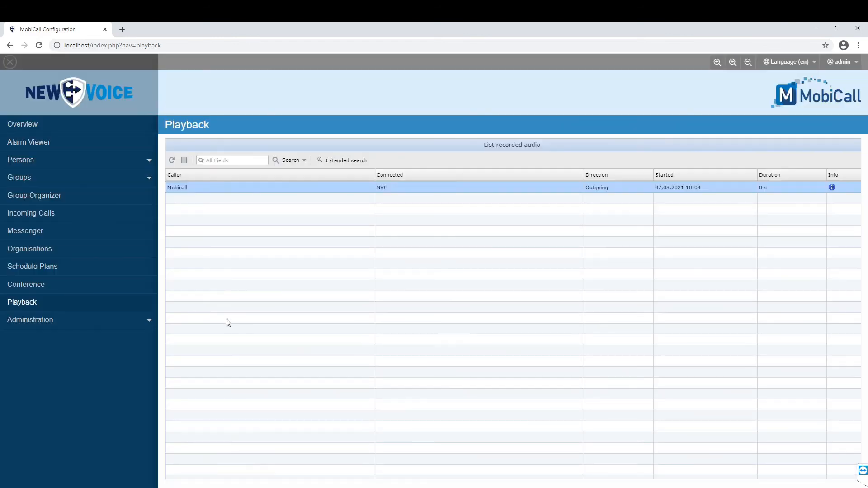
Enable Play wav on Phone in the Administrator Profile's playback settings and save the profile.
click(148, 322)
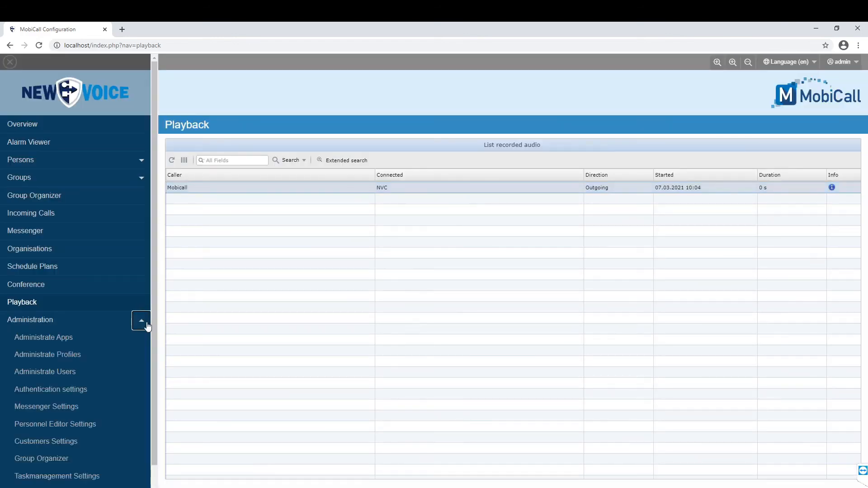
click(72, 355)
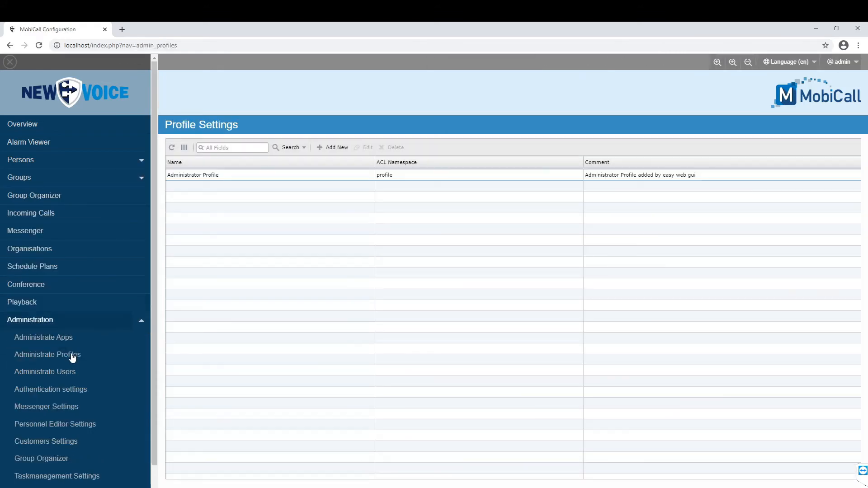
click(482, 175)
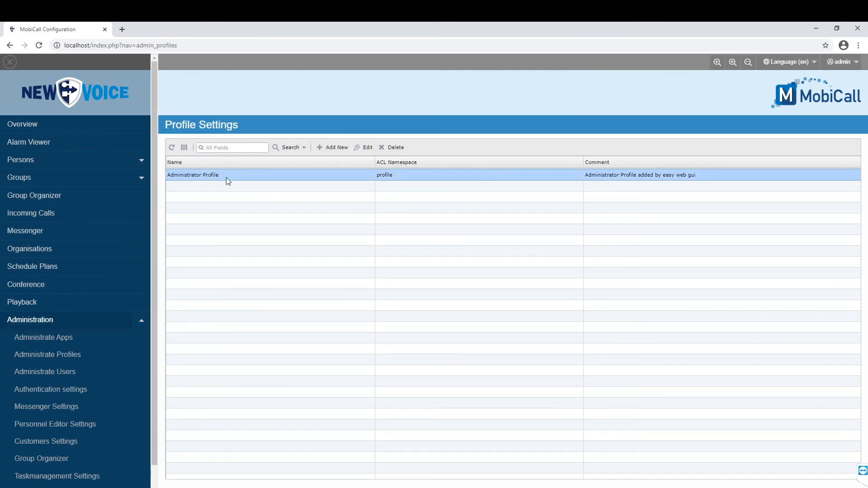
click(369, 149)
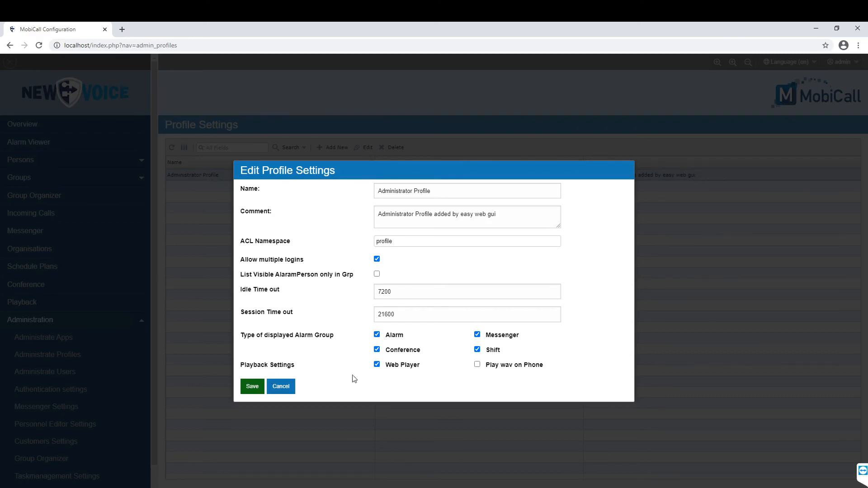
click(498, 369)
click(253, 387)
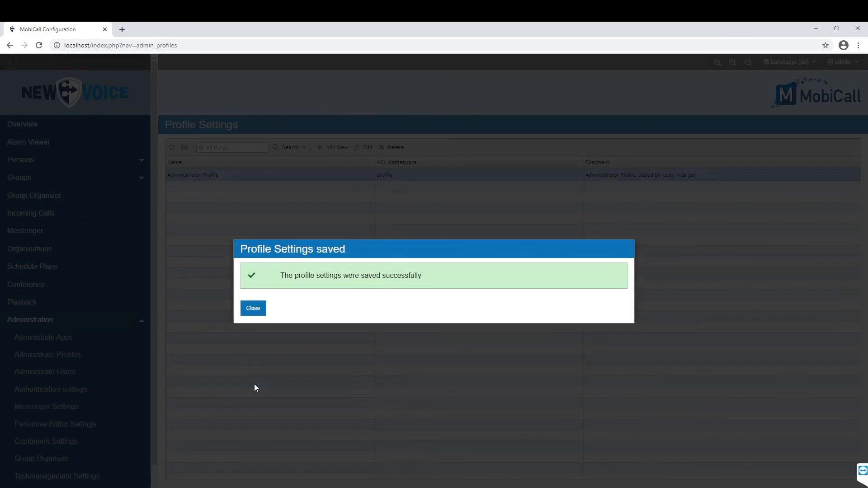
Open the recording information of the Mobicall call in the Playback list and examine the Playback on Phone number field.
click(253, 308)
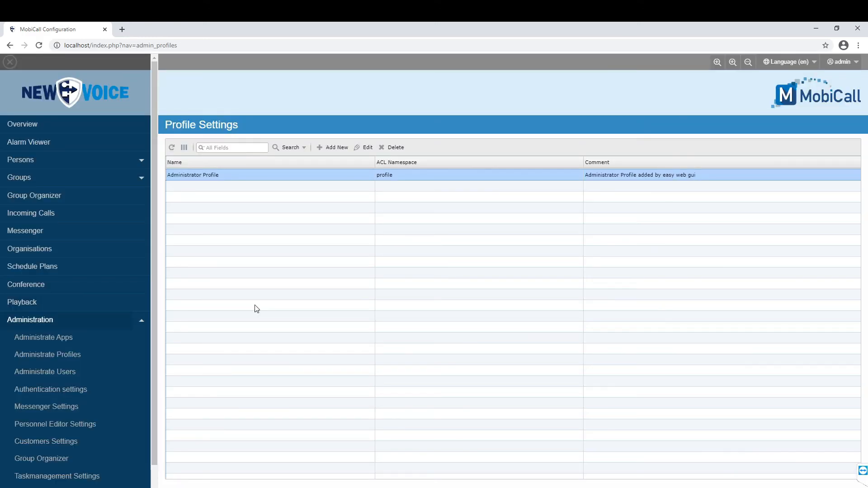
click(23, 304)
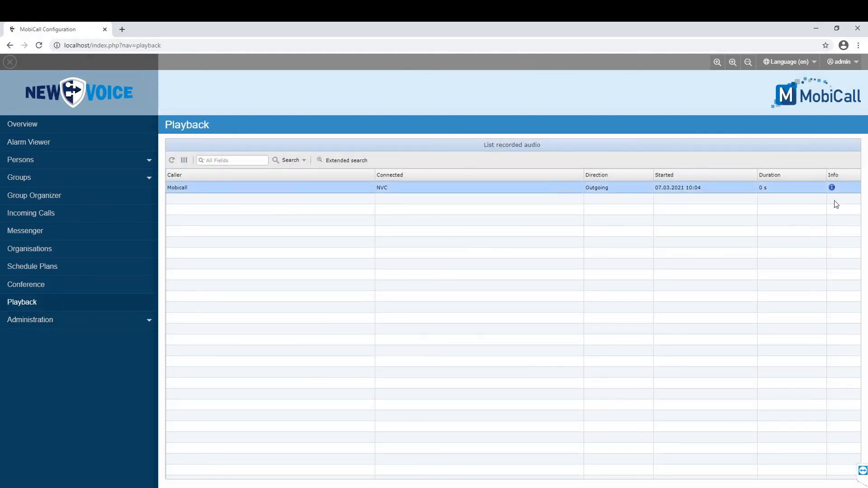
click(832, 187)
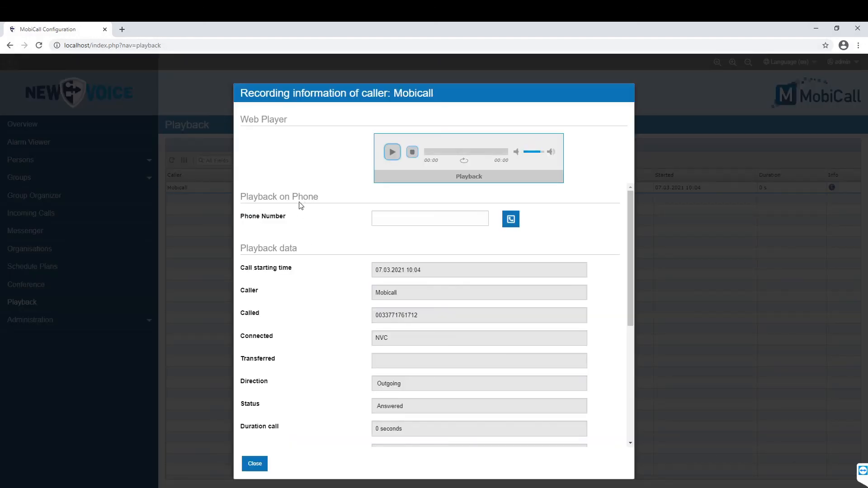
click(399, 214)
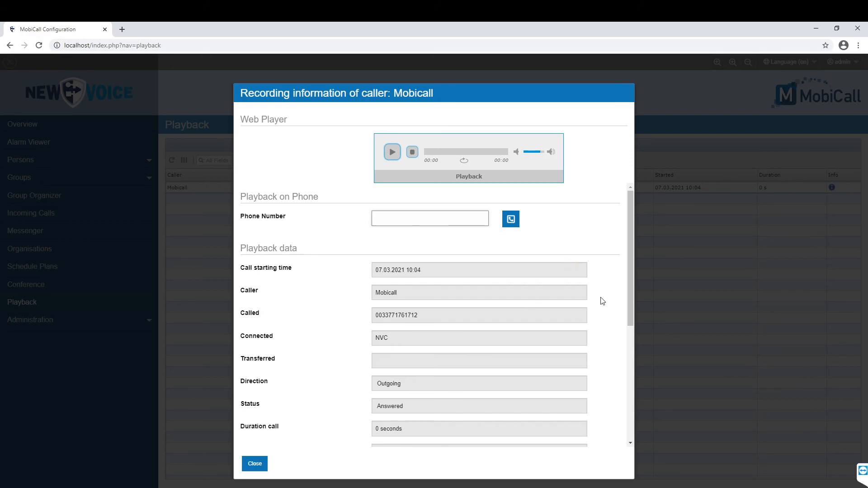
Review the recording's playback data, from call starting time to status, and its file data down to the file download option.
click(470, 271)
click(459, 291)
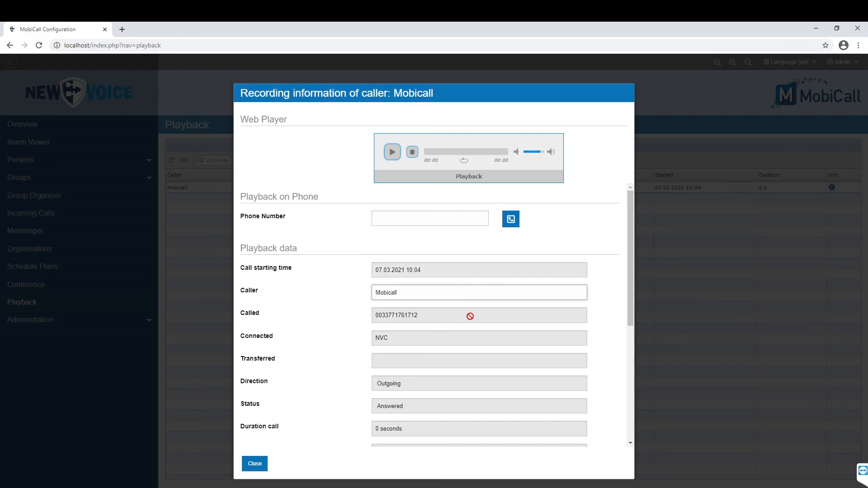
click(471, 315)
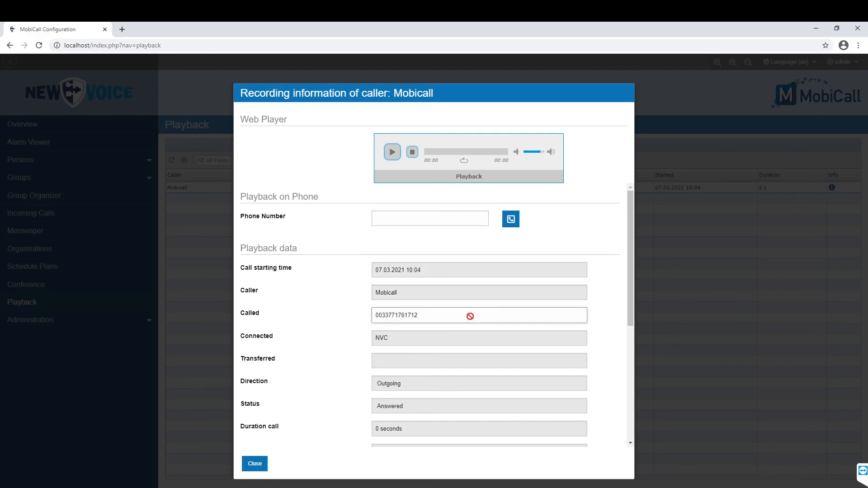
click(472, 385)
click(461, 404)
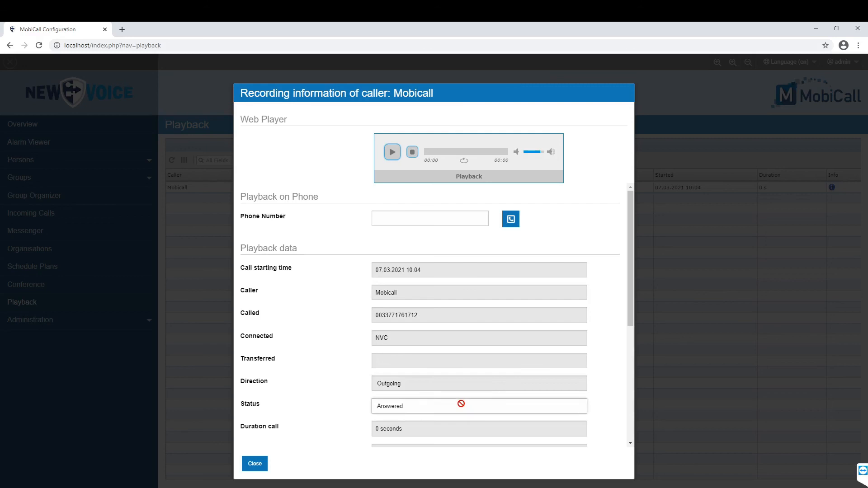
scroll(461, 403, down, 5)
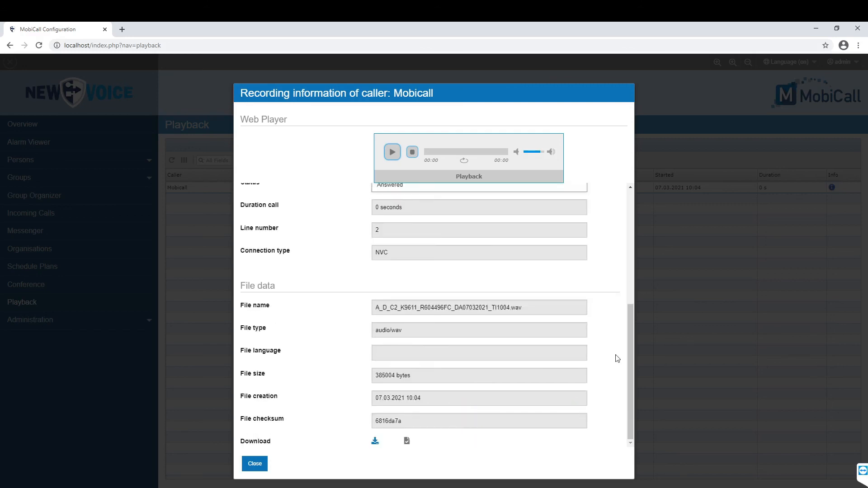
click(375, 442)
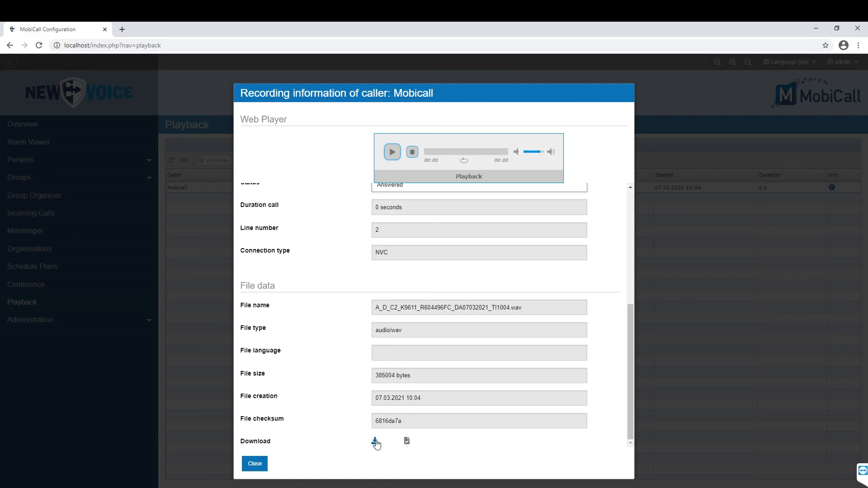